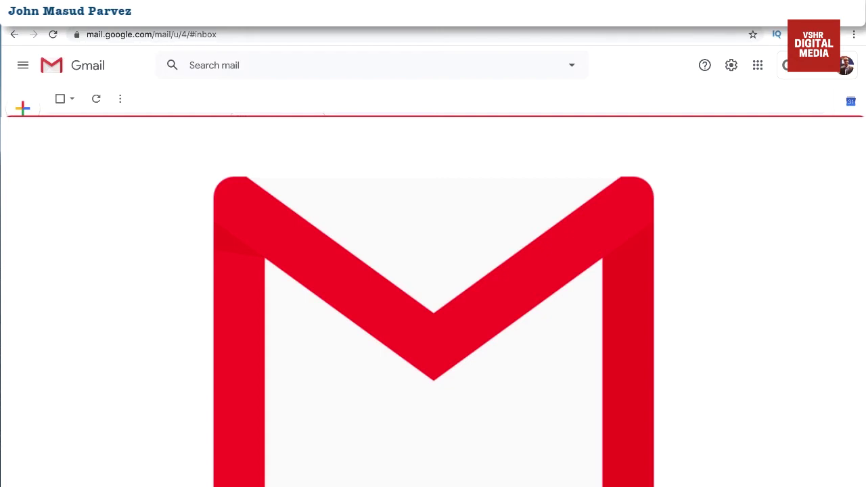
Open Saturday's Salesforce Discussion event in Google Calendar and go to its Meet 'Ready to join?' screen
left_click(758, 65)
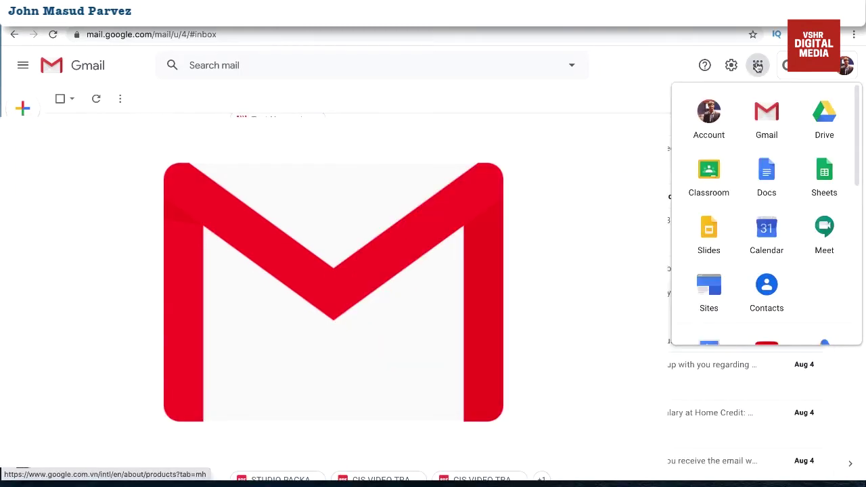
left_click(766, 234)
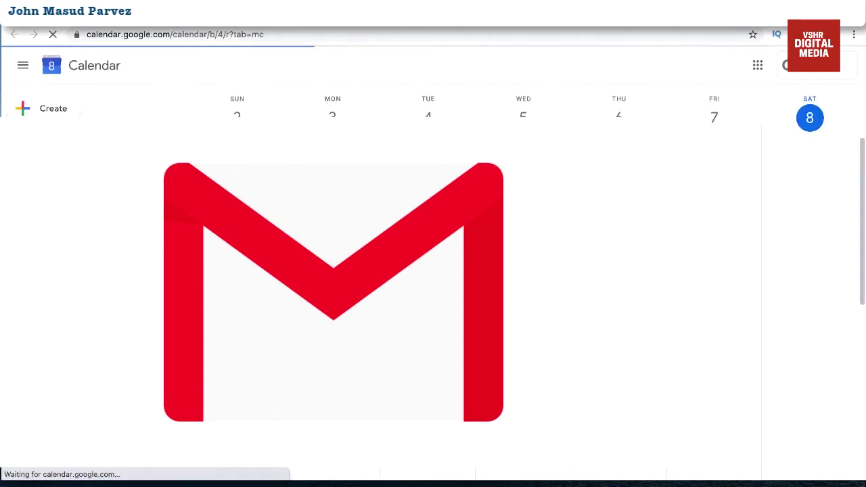
scroll(809, 272, "up", 1)
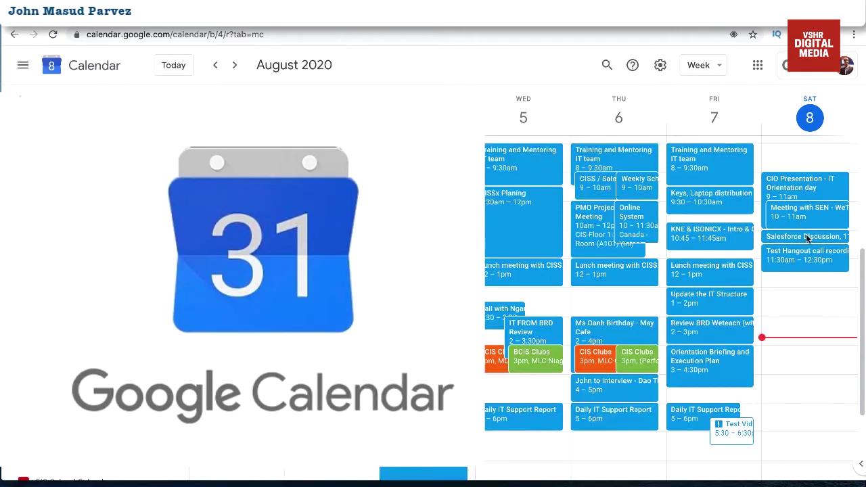
left_click(806, 236)
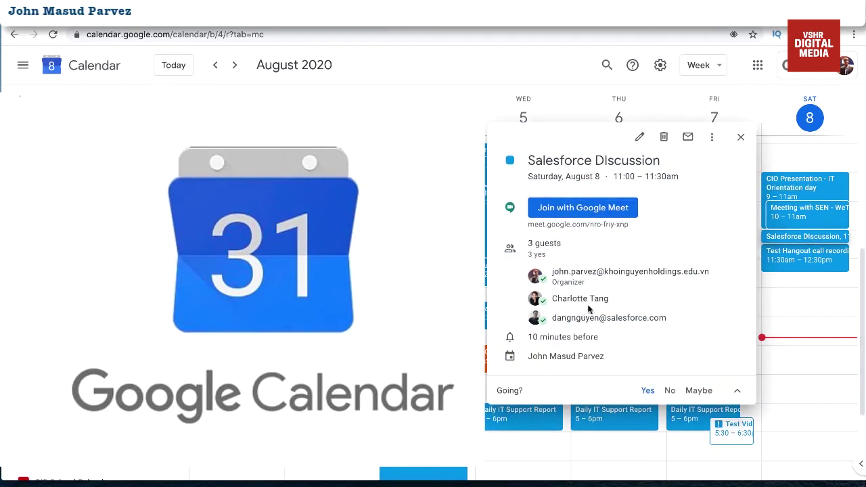
left_click(588, 207)
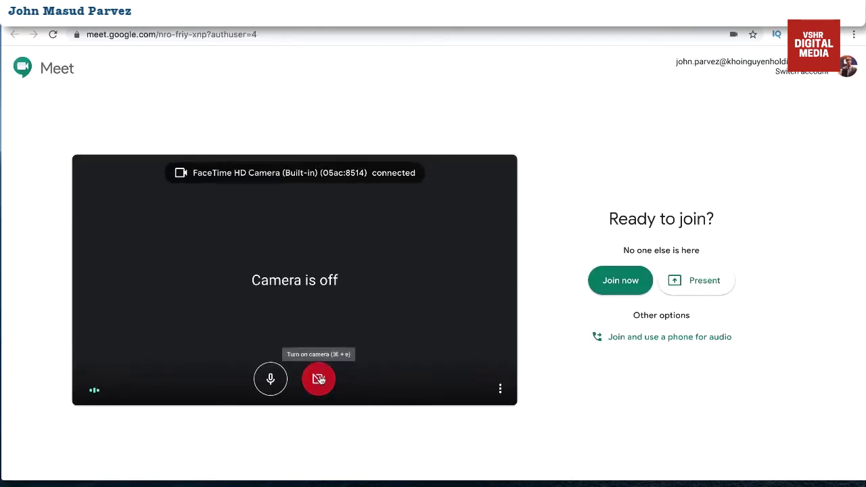
Join the Salesforce Discussion call and turn on live captions
left_click(617, 288)
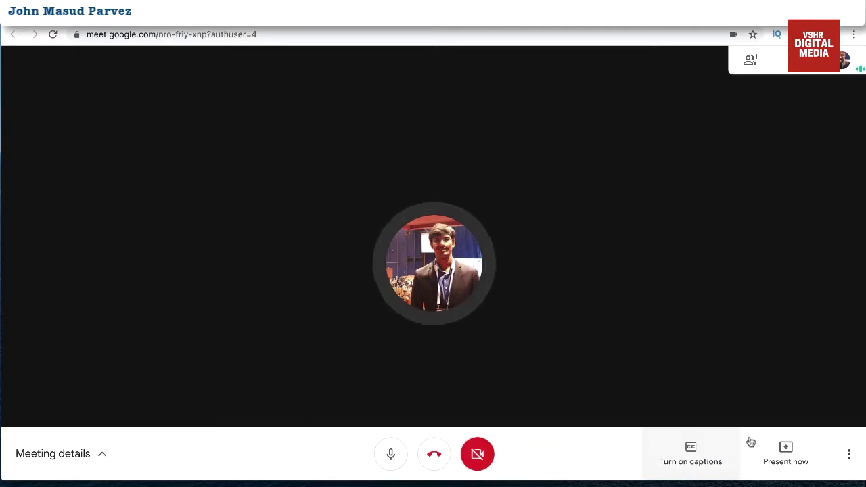
left_click(694, 462)
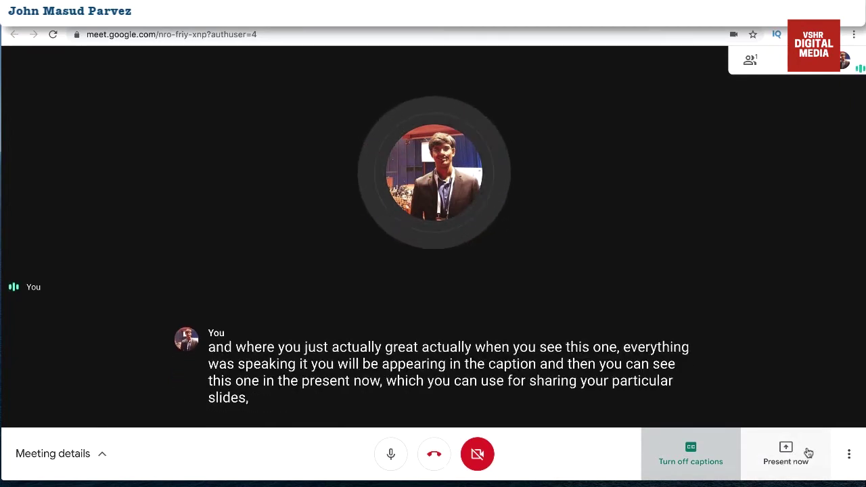
left_click(850, 455)
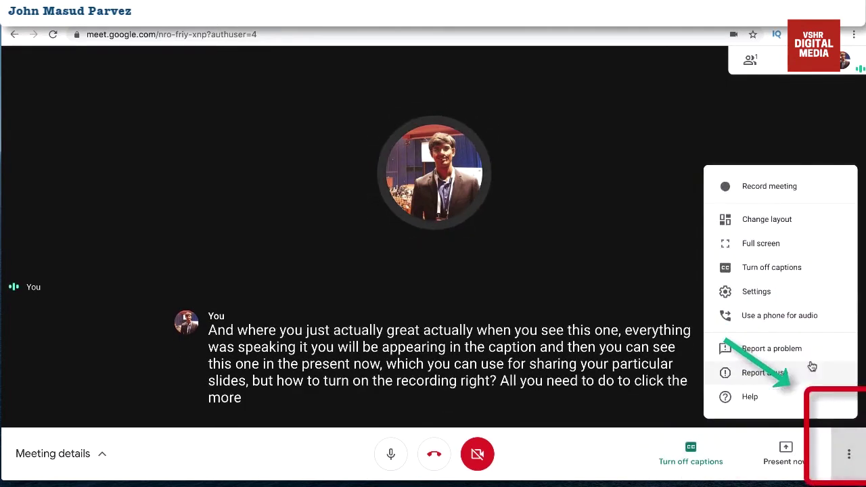
Start recording the meeting after accepting the consent notice
left_click(775, 193)
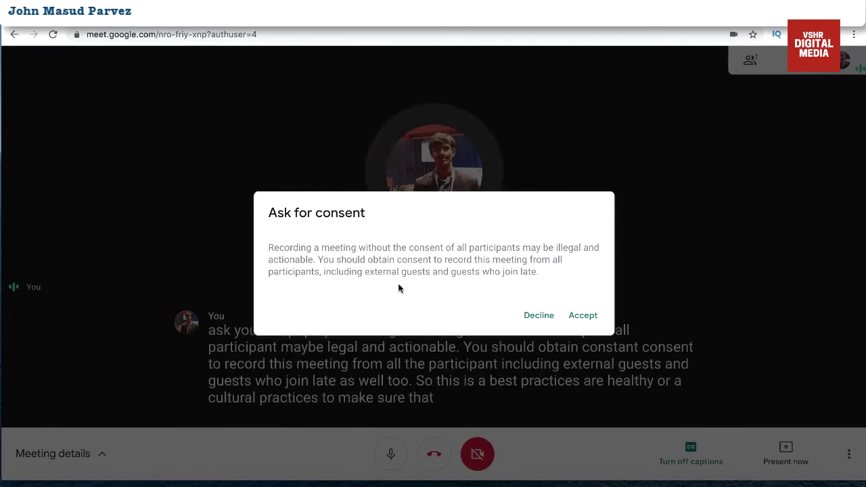
left_click(583, 318)
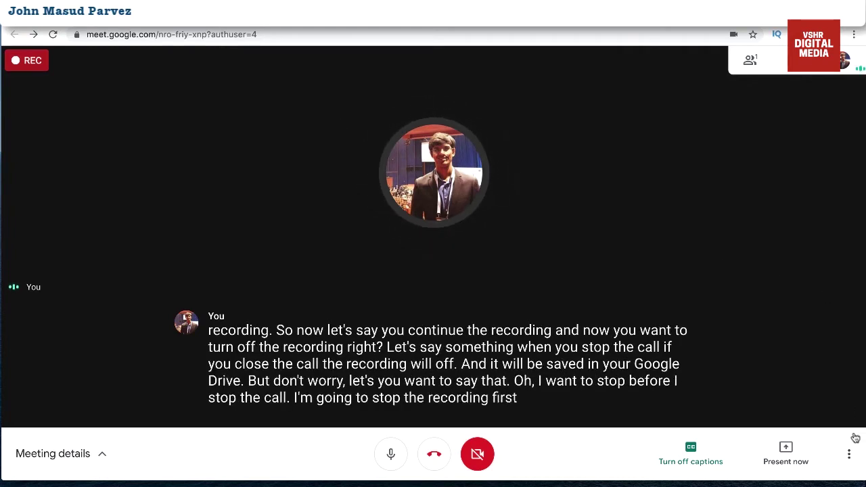
left_click(849, 454)
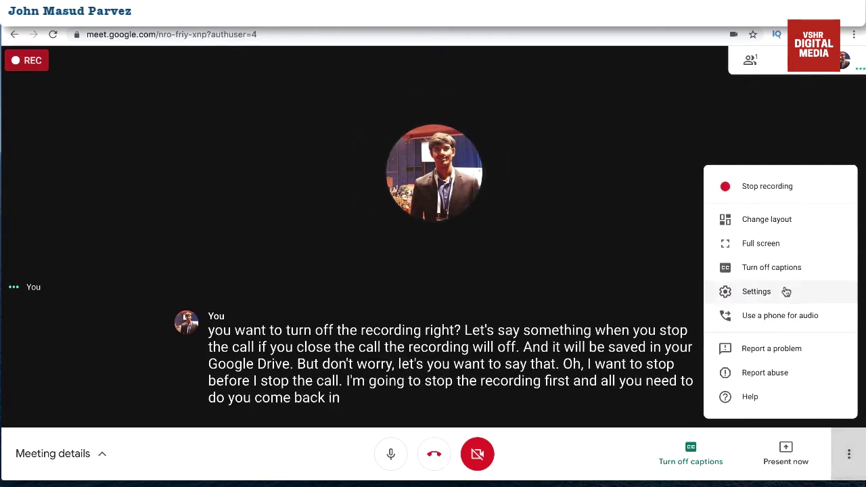
Stop the meeting recording and confirm, so it uploads to Google Drive
left_click(766, 198)
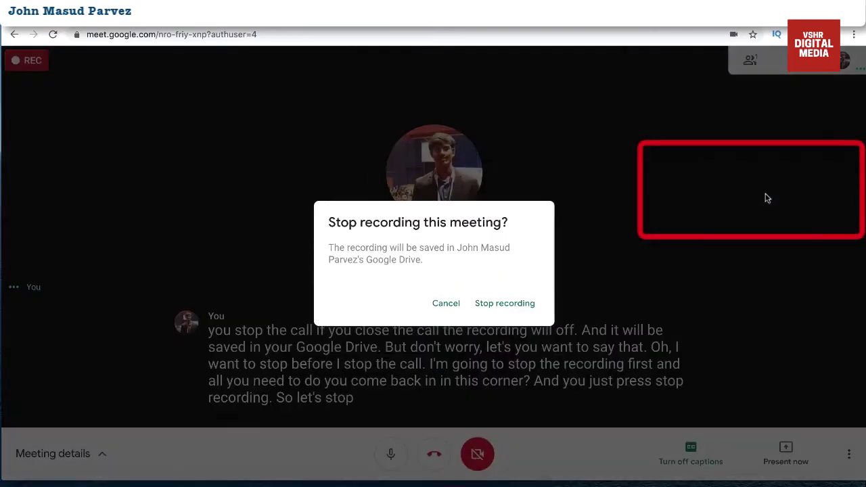
left_click(498, 311)
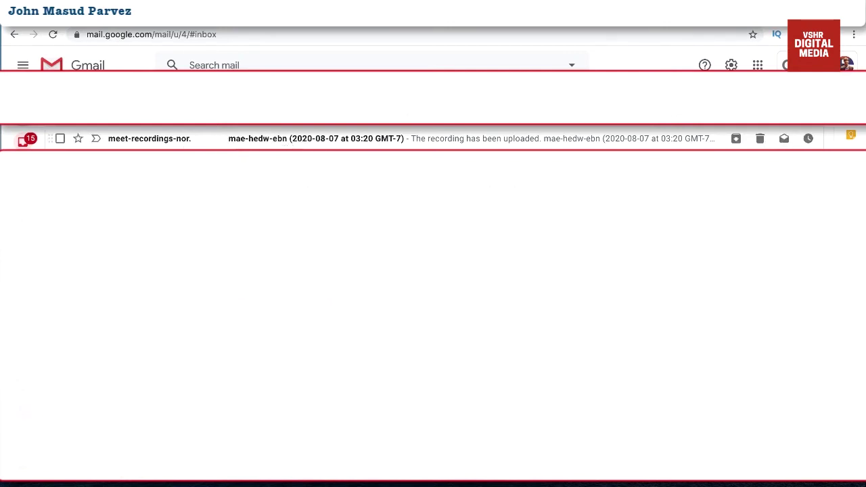
Open the Gmail message announcing the meeting recording has been uploaded
left_click(323, 146)
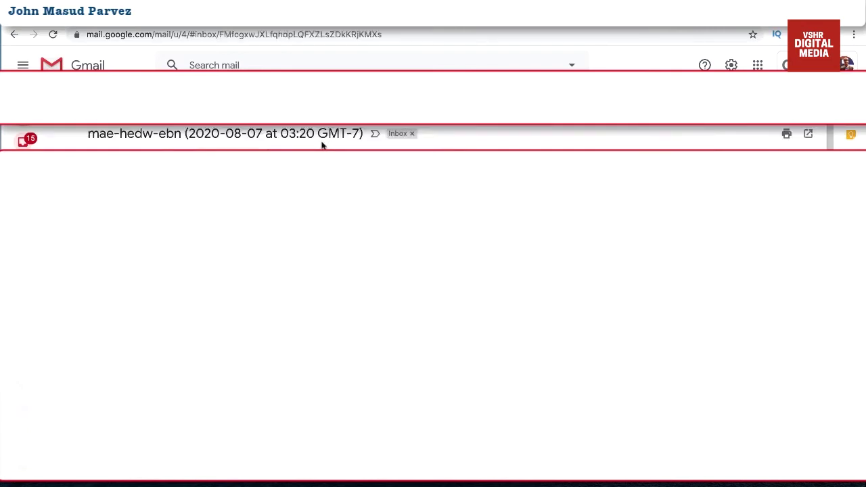
mouse_move(144, 402)
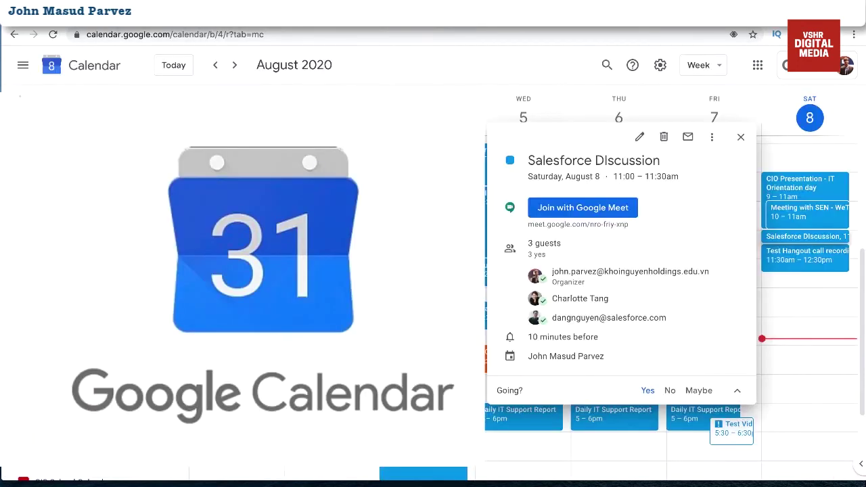
Open the Test Hangout call recording event's details in Calendar
left_click(807, 260)
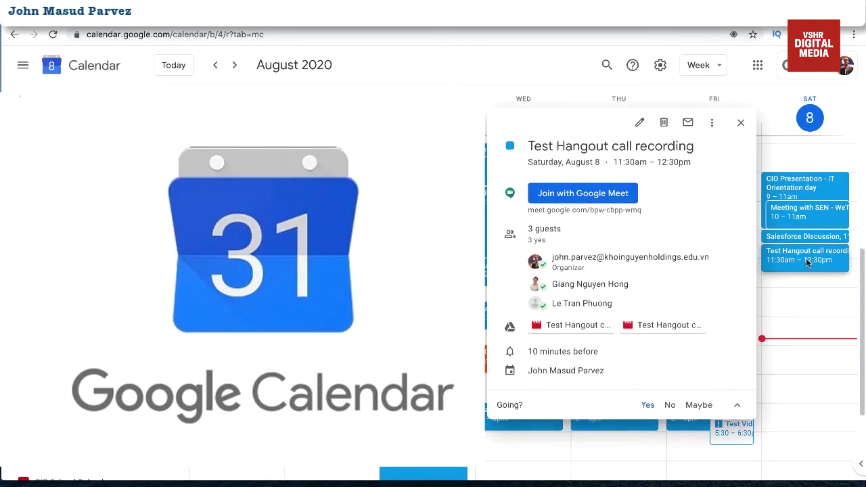
left_click(740, 123)
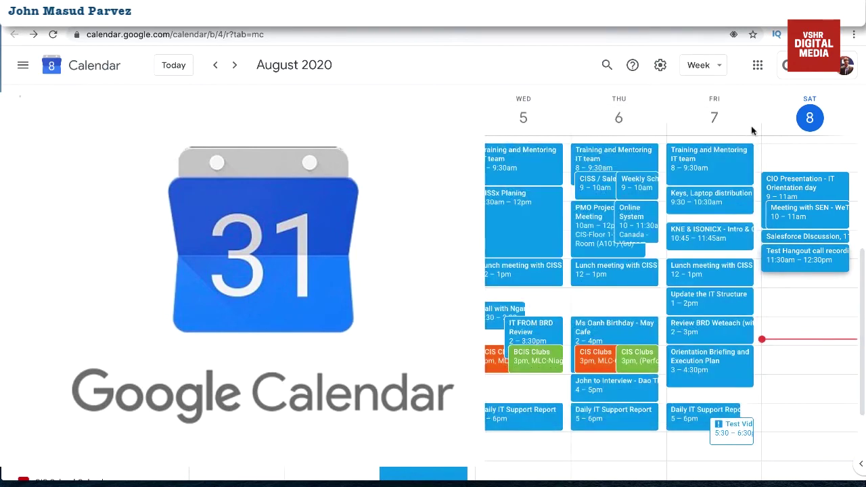
left_click(797, 263)
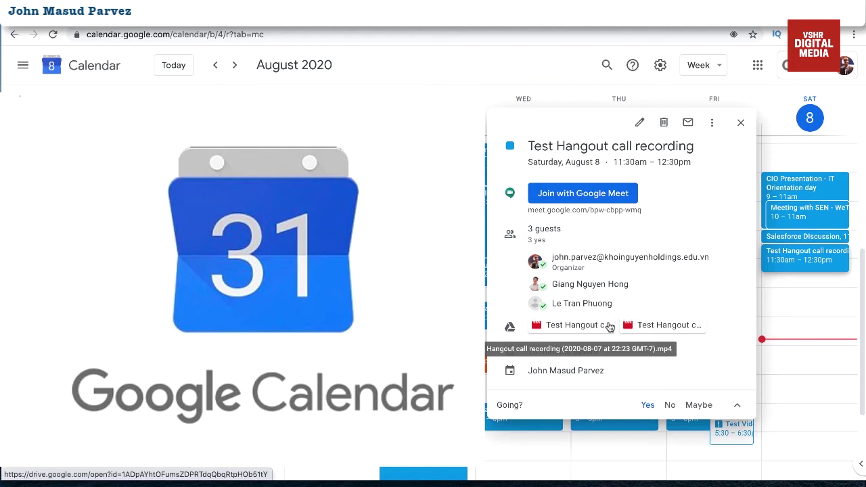
Open the attached call recording in Drive and check both guests have Viewer access
left_click(646, 325)
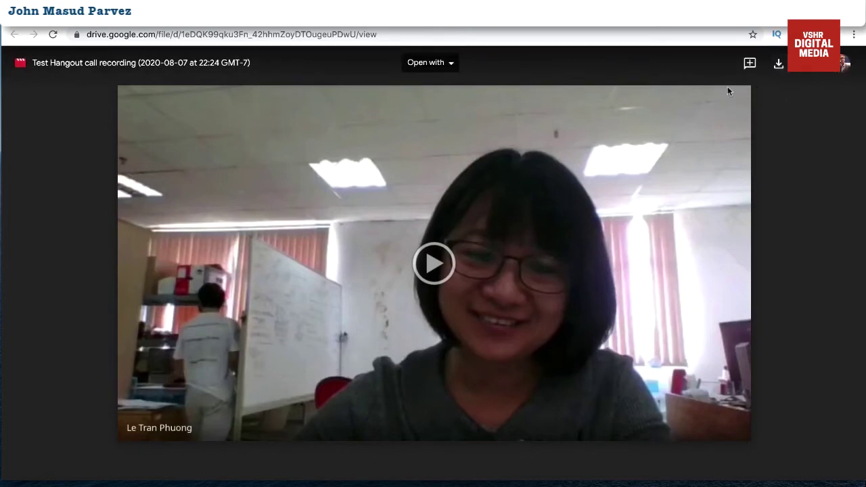
left_click(806, 63)
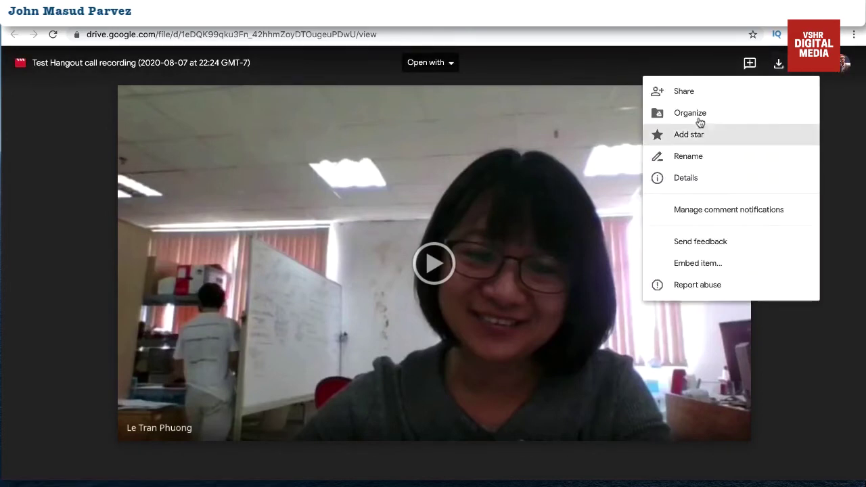
left_click(687, 90)
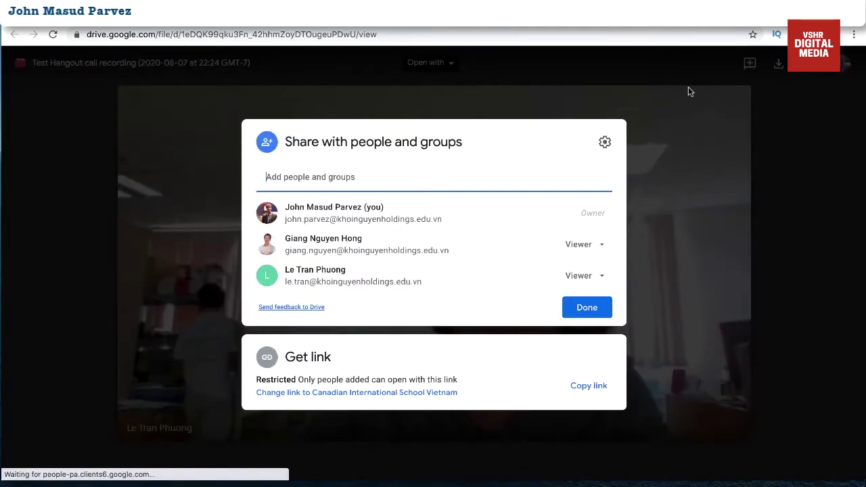
left_click(583, 313)
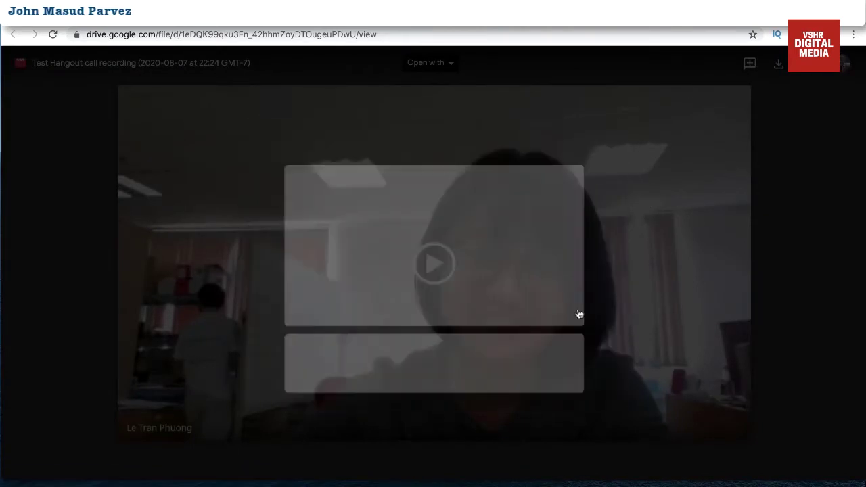
Seek the Test Hangout call recording to about 0:07 and play it
left_click(809, 63)
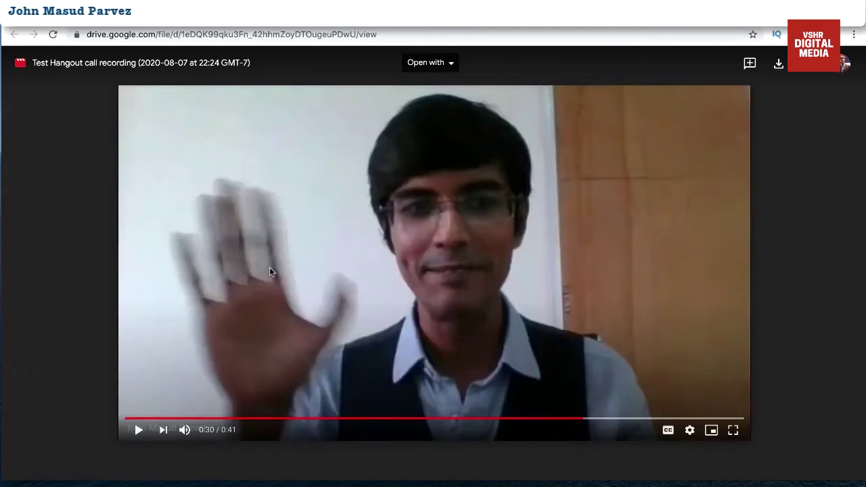
left_click(256, 420)
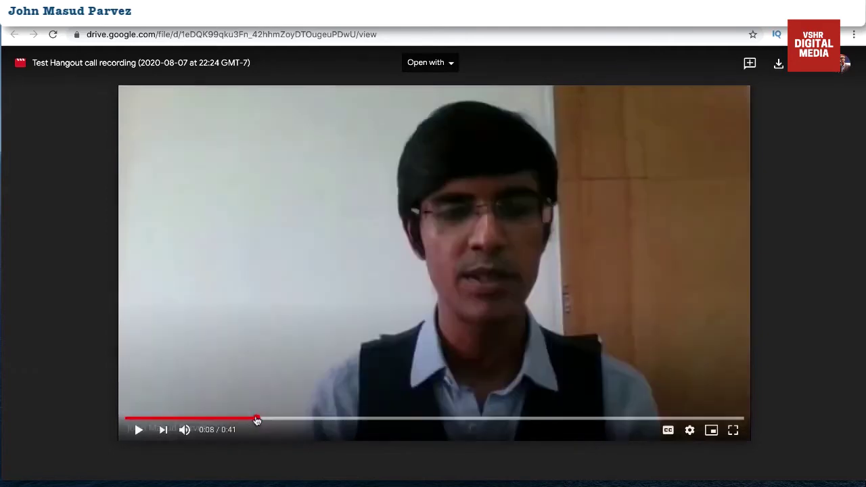
left_click(240, 419)
left_click(301, 420)
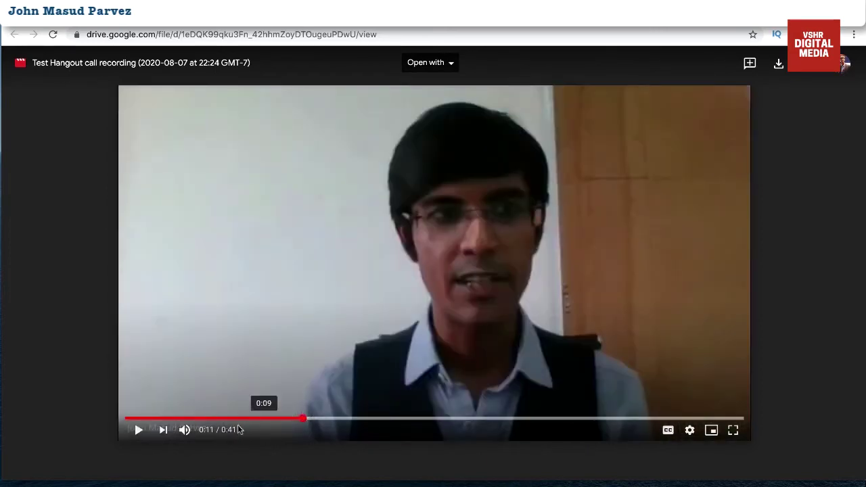
left_click(242, 419)
left_click(139, 430)
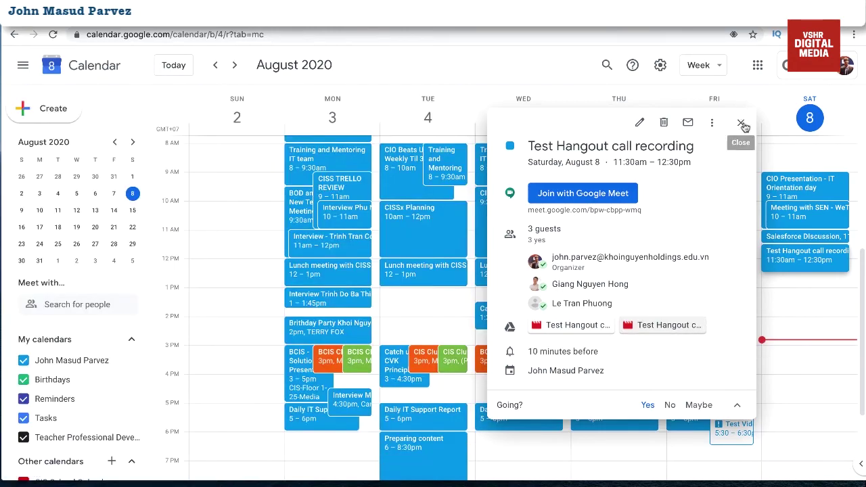
Close the Test Hangout event details to show the full August 2020 week
left_click(741, 123)
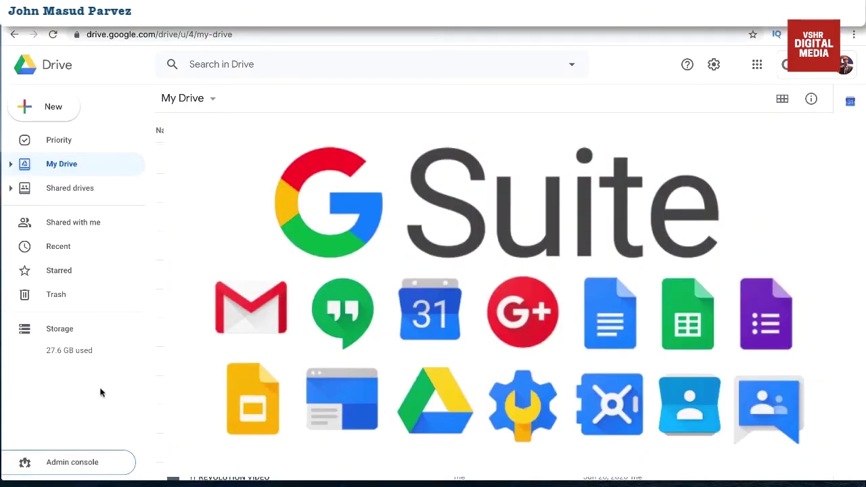
Open the Admin console from Drive's sidebar and go to its Apps page
left_click(69, 463)
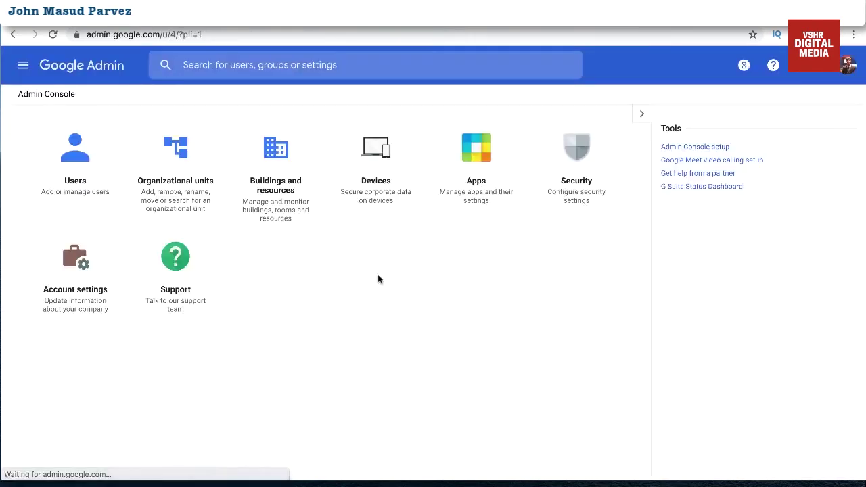
left_click(476, 173)
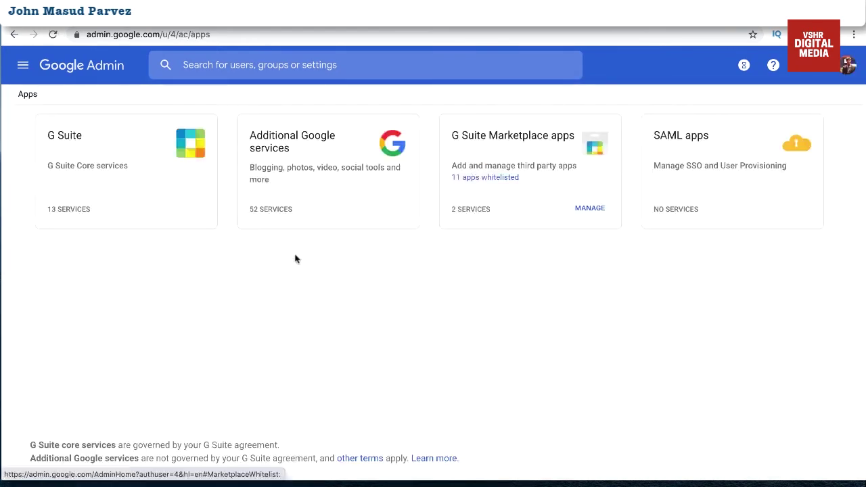
Open the G Suite core services list, showing Calendar, Gmail and Meet ON for everyone
left_click(281, 187)
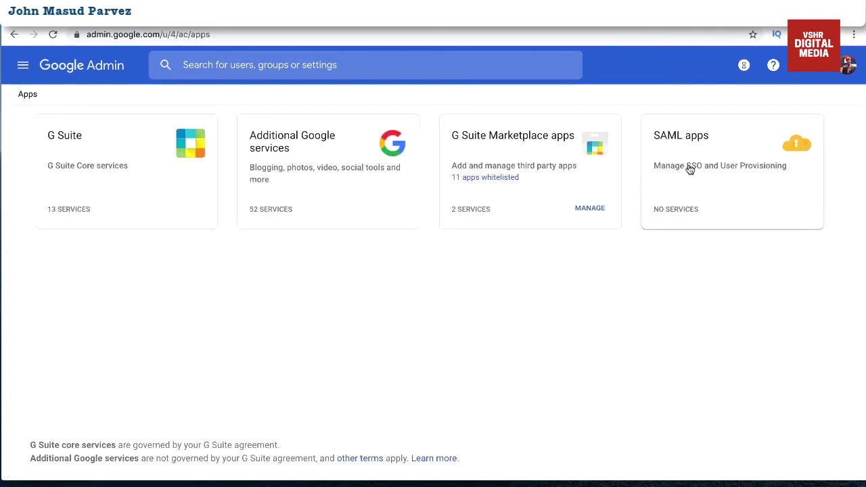
left_click(91, 176)
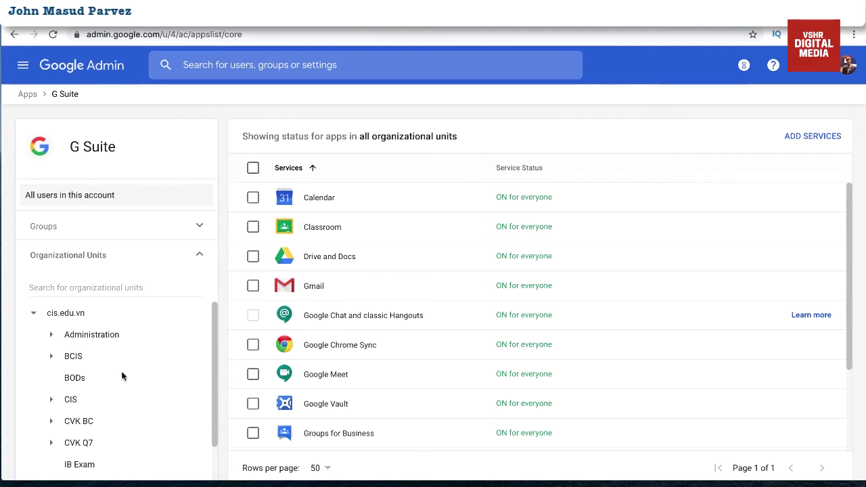
Select the Teachers unit under CIS and open its Google Meet service settings
scroll(133, 437, "down", 1)
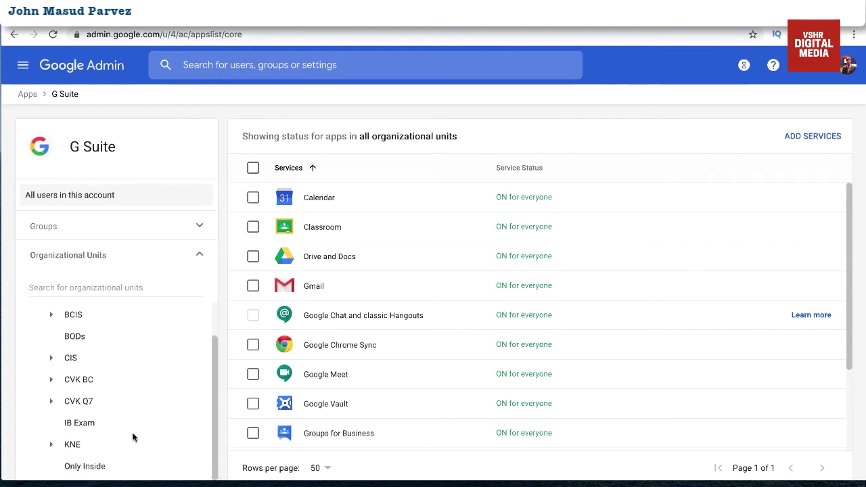
left_click(50, 358)
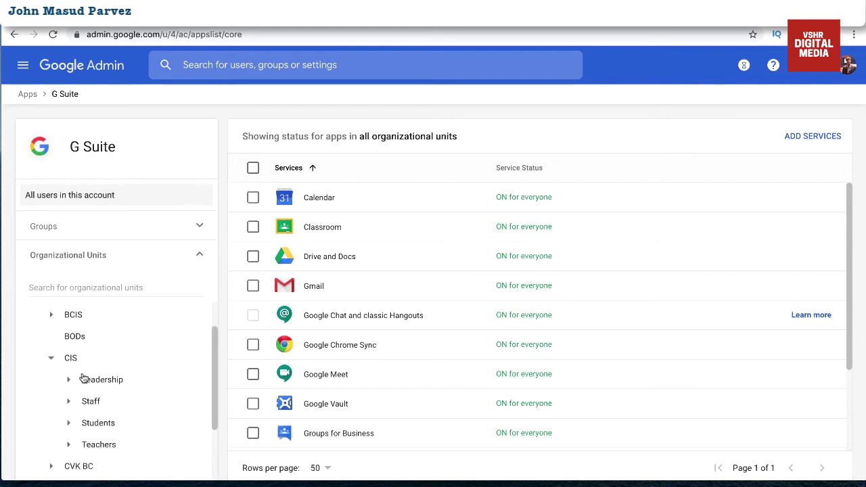
scroll(83, 379, "down", 1)
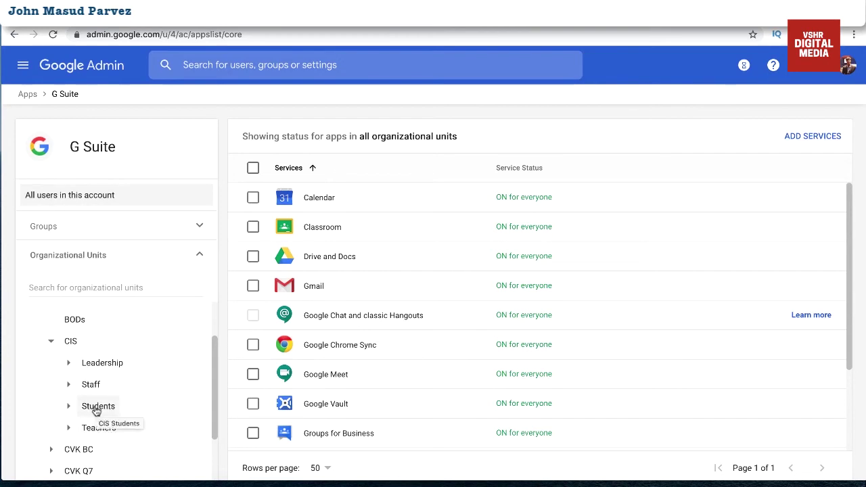
left_click(101, 429)
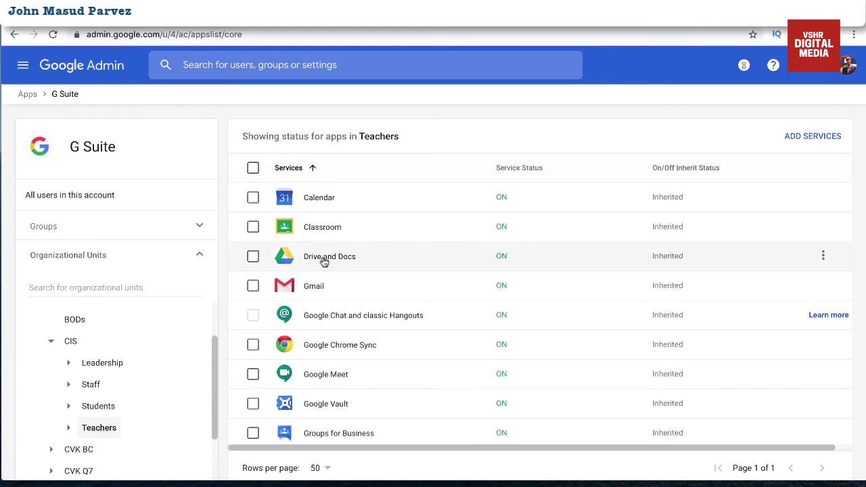
left_click(330, 377)
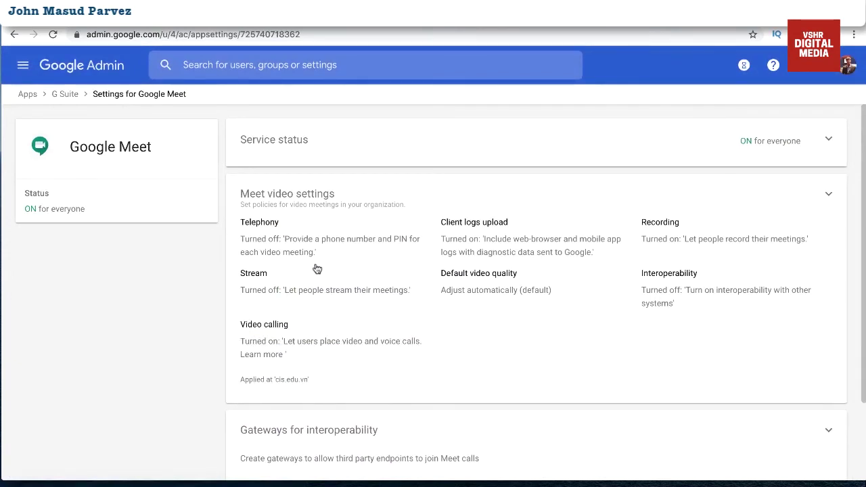
In Meet video settings, toggle the Recording option 'Let people record their meetings' off and back on
left_click(668, 236)
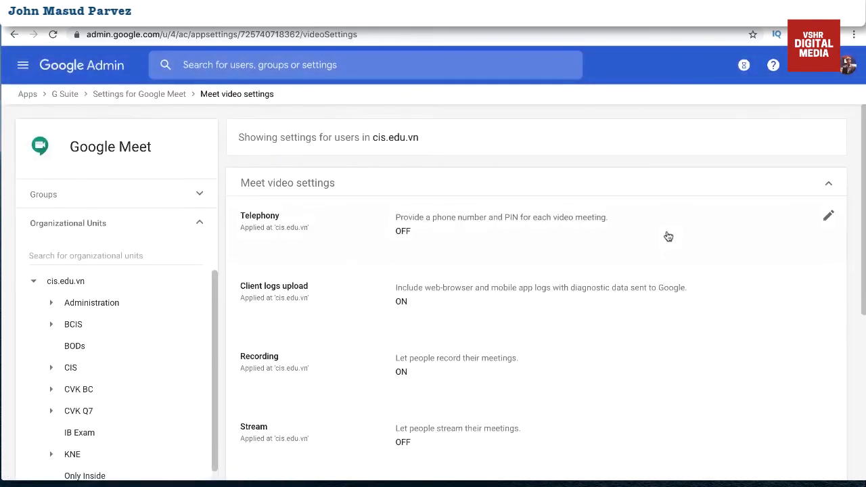
scroll(574, 299, "down", 1)
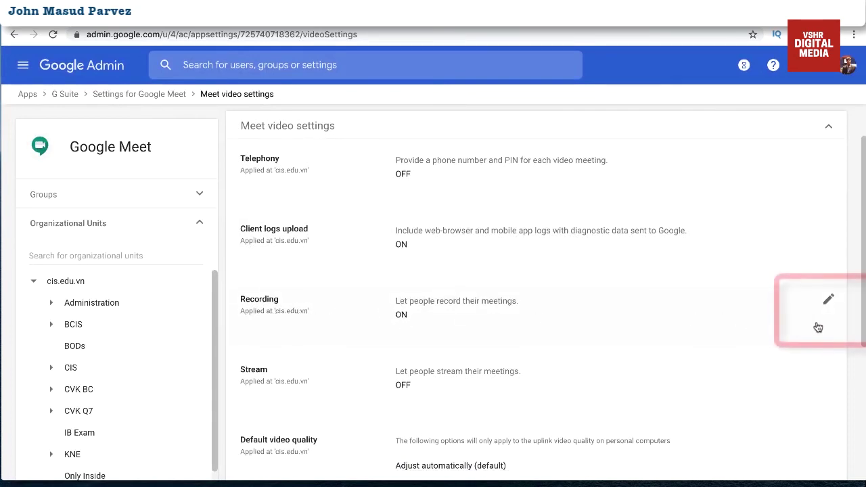
left_click(829, 301)
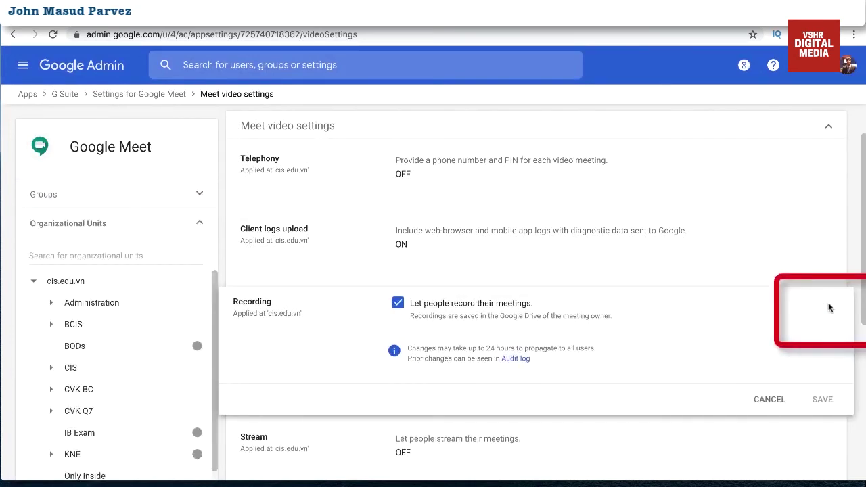
left_click(397, 302)
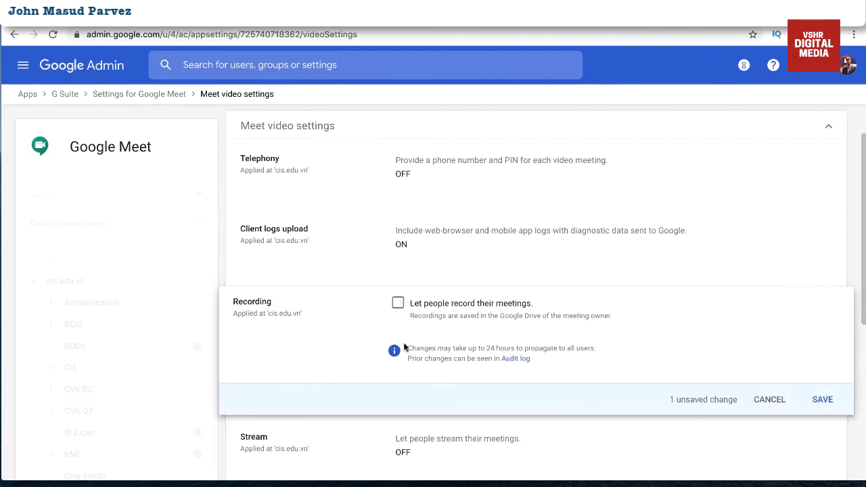
left_click(398, 303)
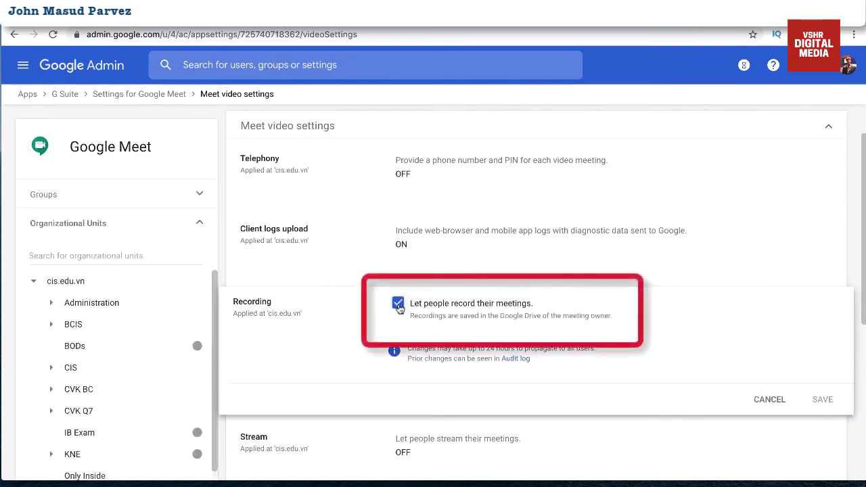